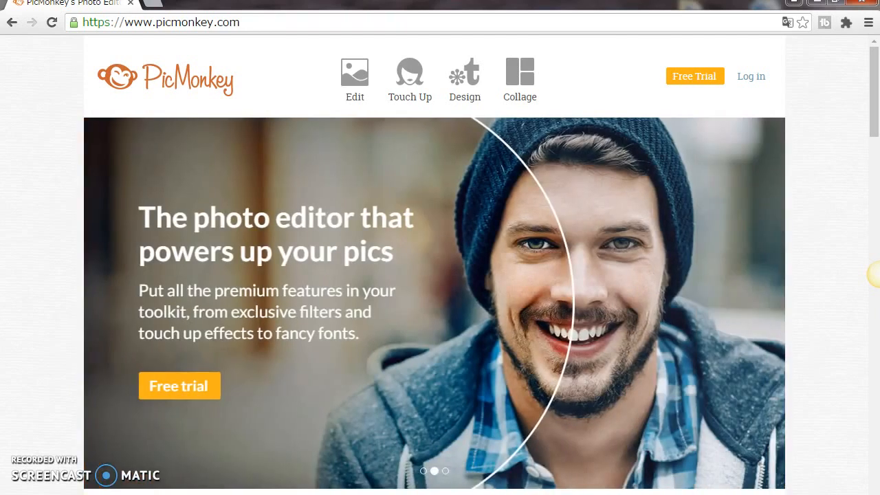
- Start a new design with a custom canvas size and set its width to 1280 pixels
mouse_move(464, 86)
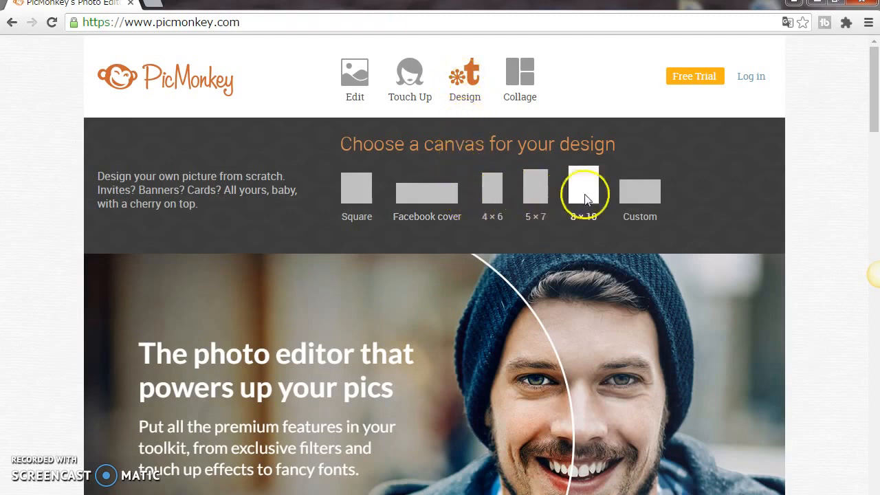
left_click(643, 196)
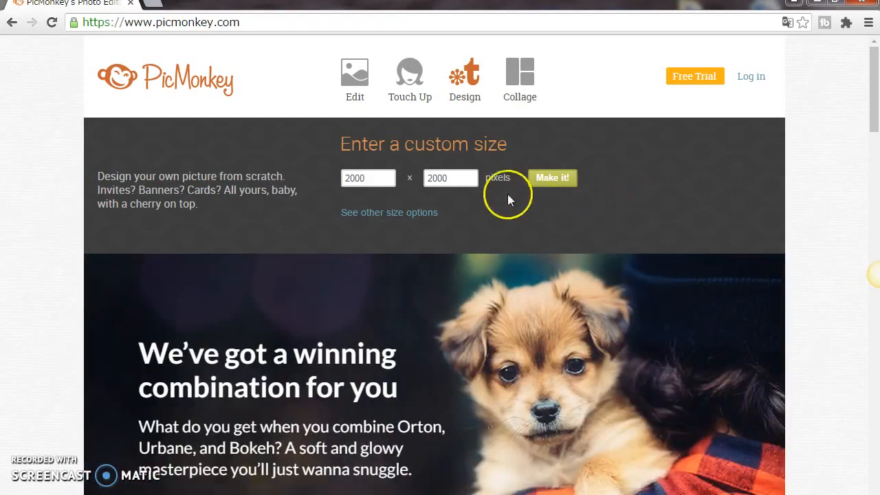
left_click(369, 177)
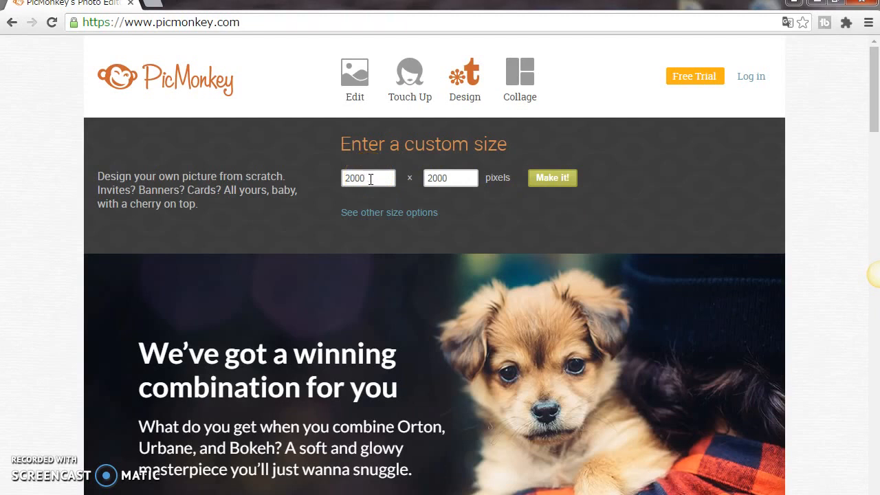
left_click(370, 177)
key("BackSpace")
key("BackSpace")
key("BackSpace")
key("BackSpace")
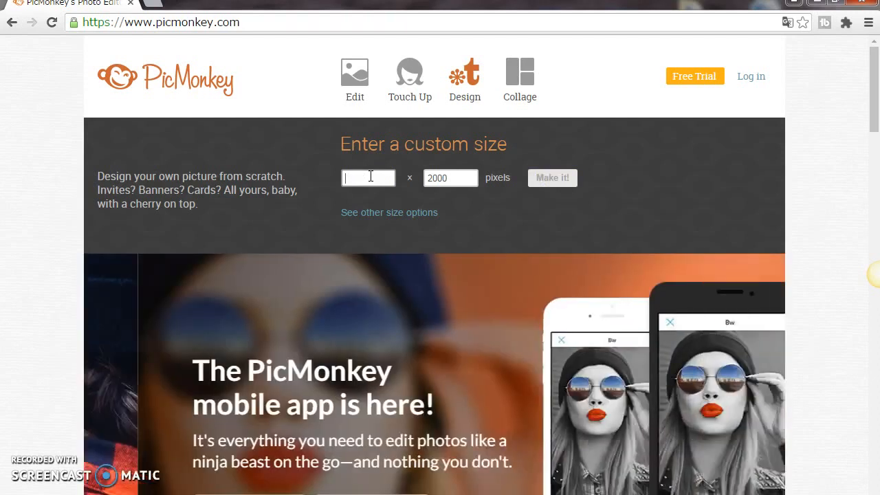
type("12")
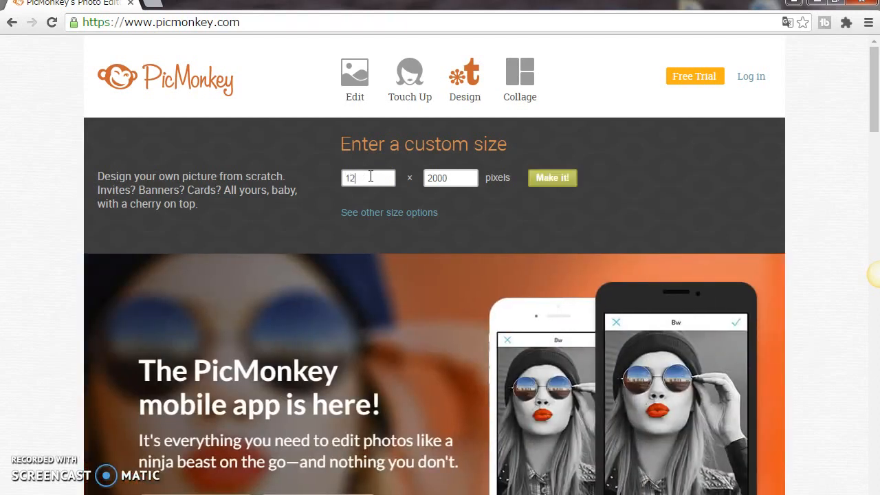
type("80")
- Set the custom canvas height to 720 pixels and create the canvas
left_click(459, 178)
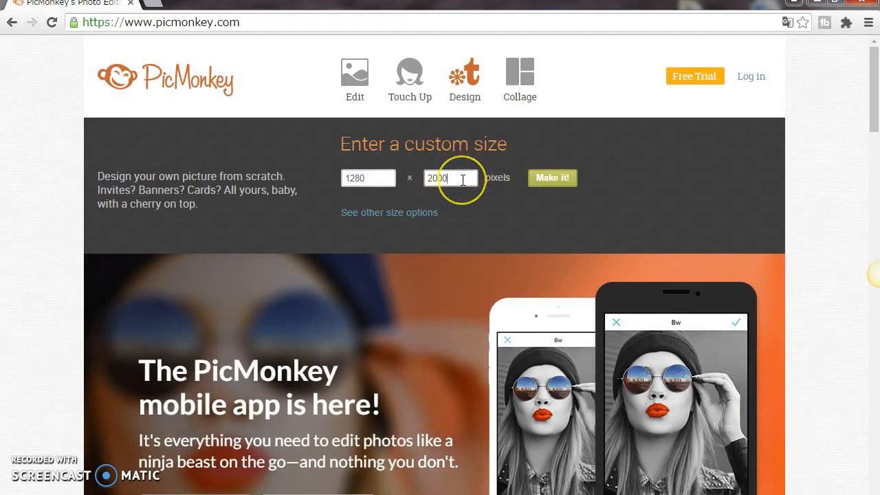
key("BackSpace")
key("BackSpace")
key("BackSpace")
key("BackSpace")
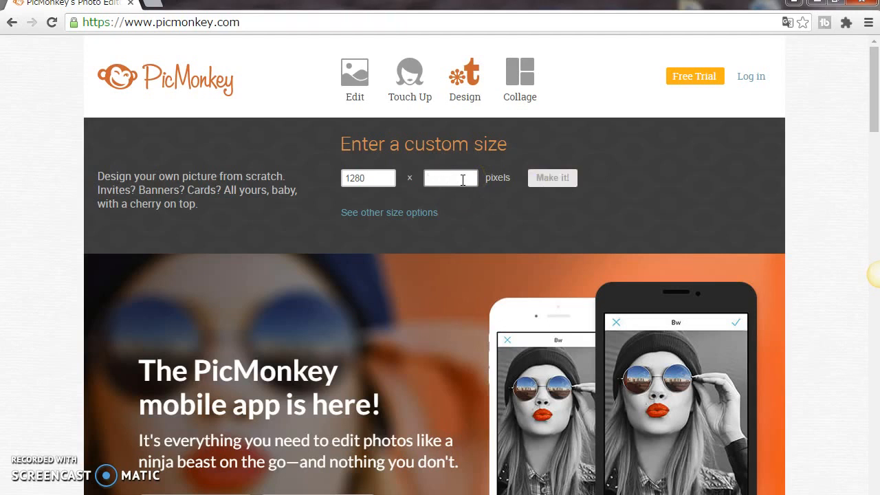
type("720")
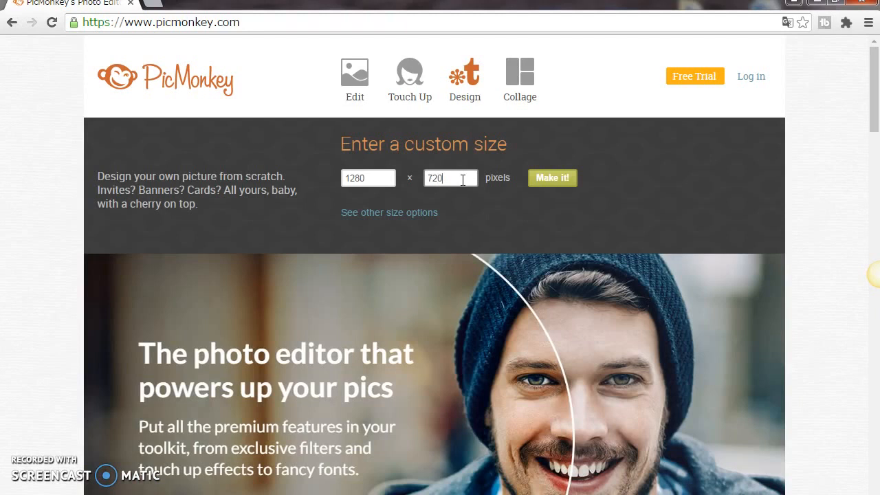
left_click(558, 181)
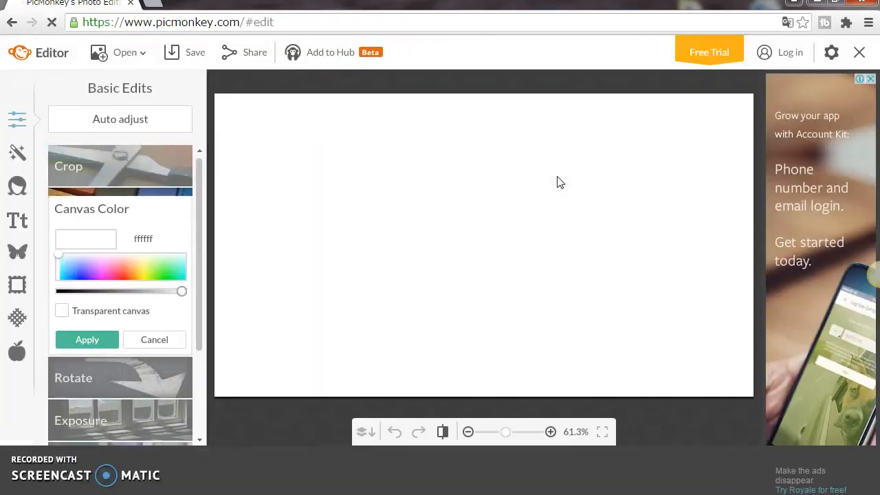
left_click(558, 183)
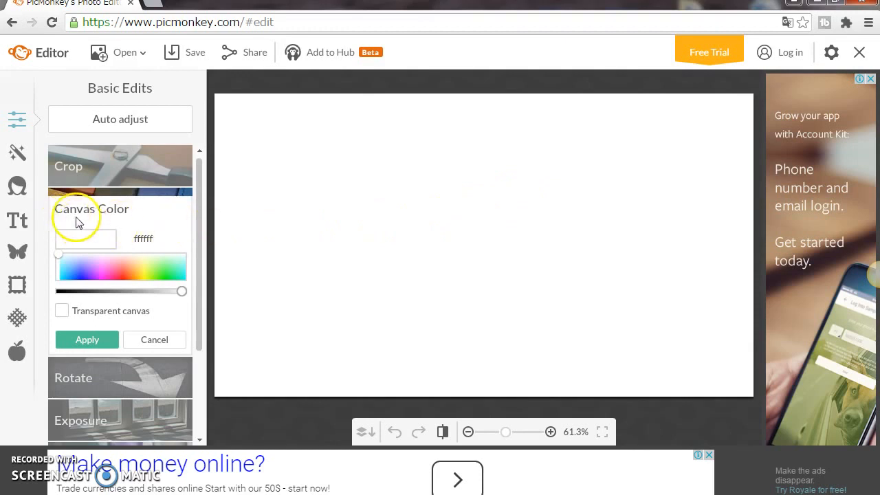
- Set the canvas color to hex 0453ff and apply it
left_click(163, 238)
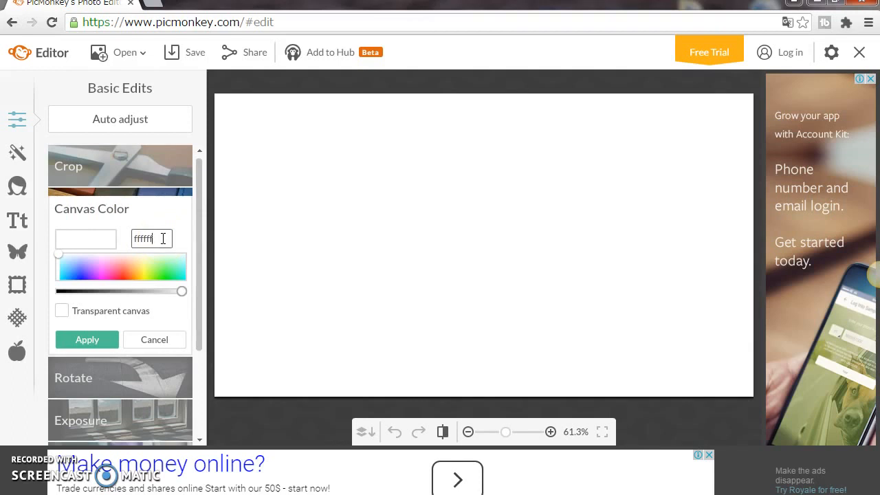
key("BackSpace")
key("BackSpace")
key("BackSpace")
key("BackSpace")
key("BackSpace")
type("0453")
key("Return")
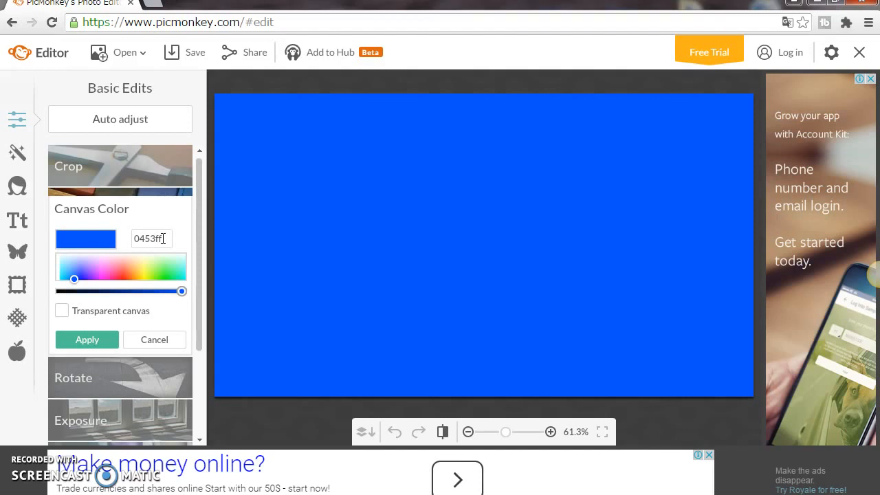
left_click(87, 339)
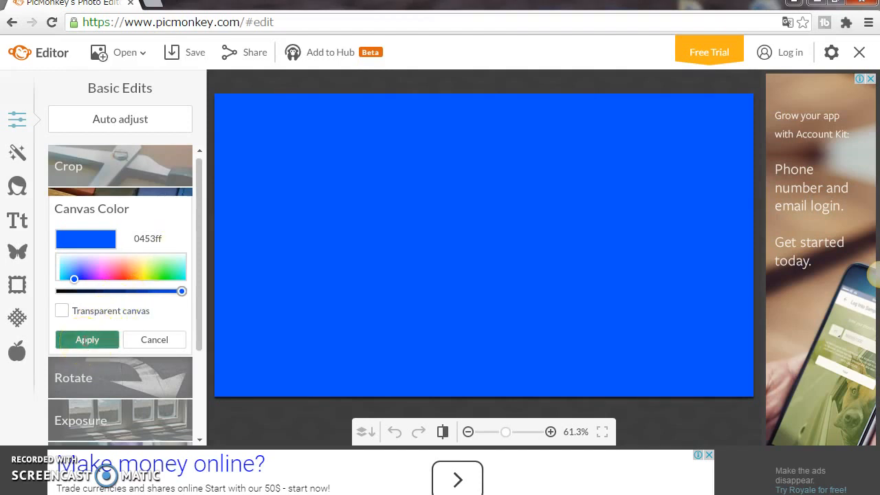
left_click(87, 339)
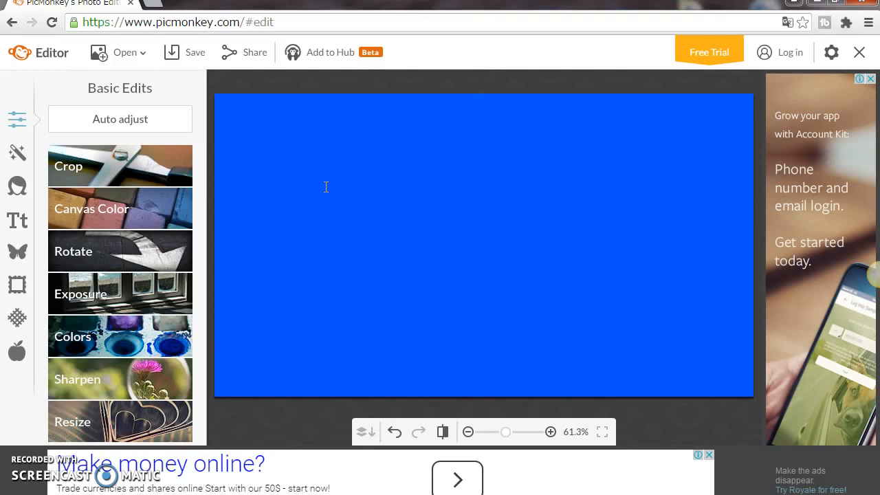
- Add the image julyD5_cropped_with_border.jpg from the desktop folder as your own overlay
left_click(18, 253)
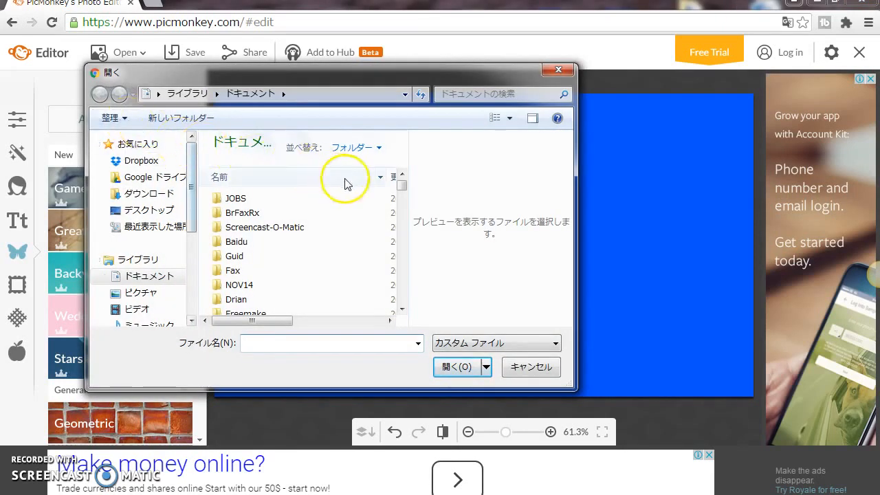
left_click(152, 212)
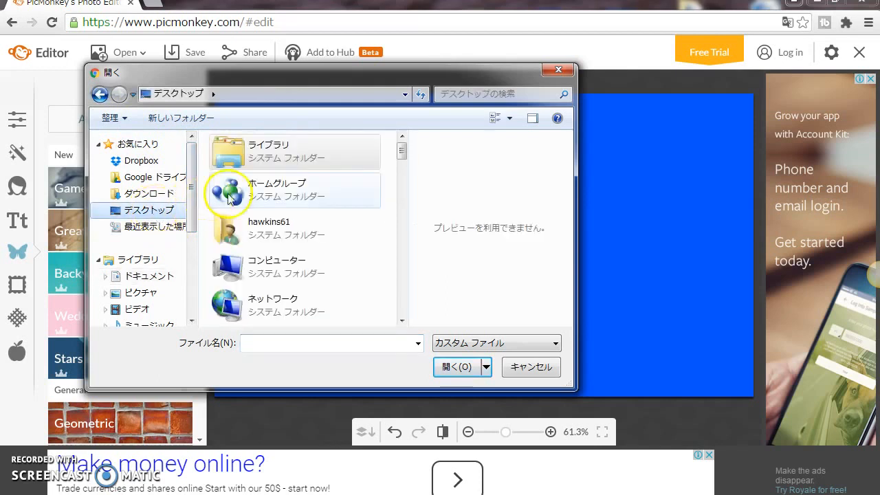
left_click_drag(402, 151, 403, 278)
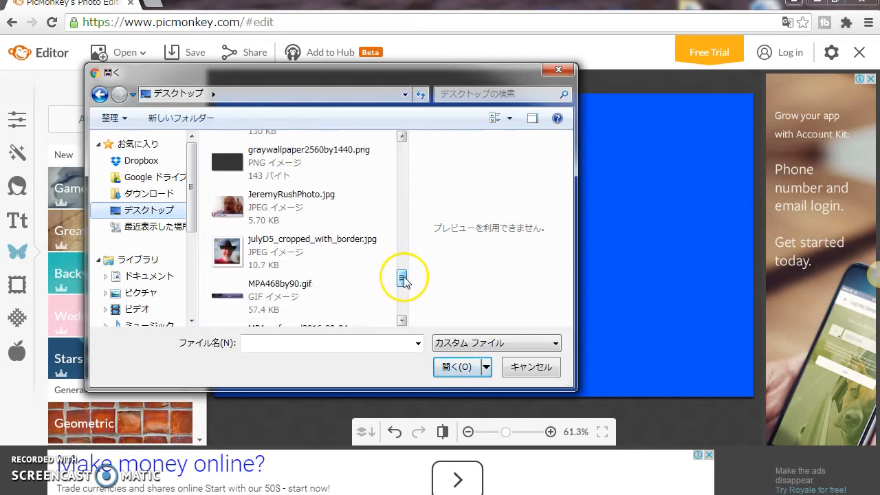
left_click(289, 252)
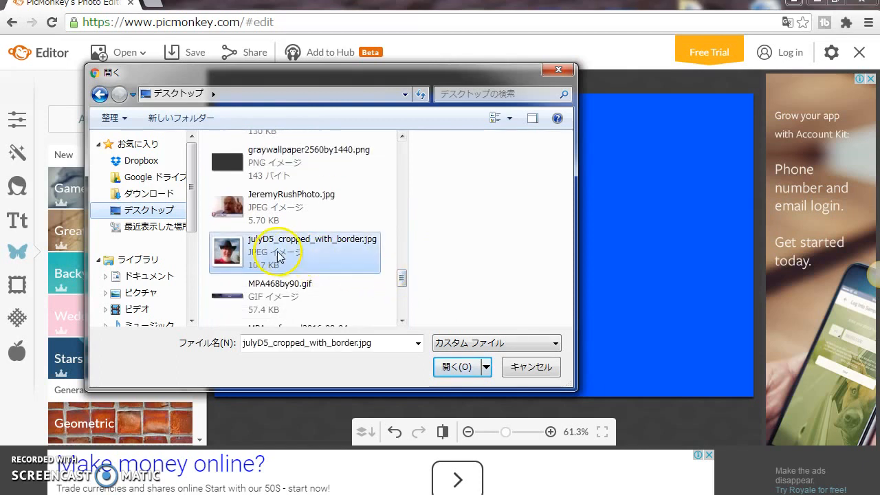
left_click(456, 370)
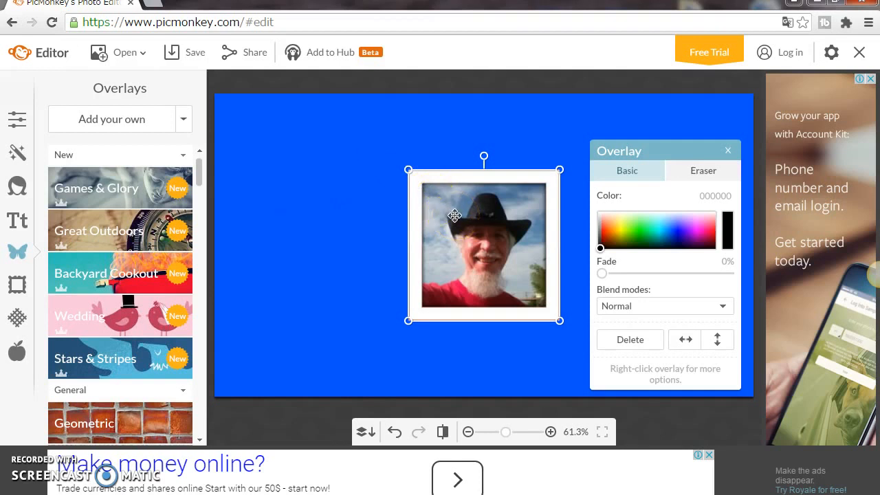
- Move the photo overlay to the left half of the canvas, roughly centred vertically, and deselect it
left_click_drag(455, 216, 298, 170)
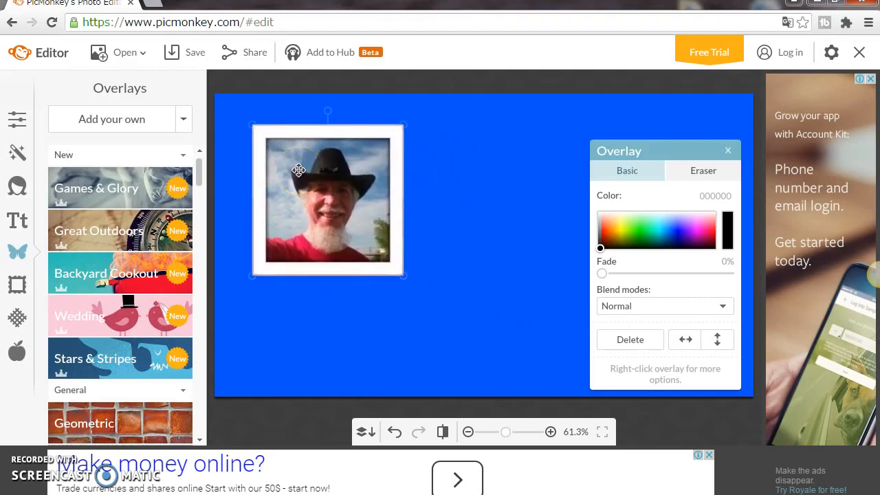
left_click_drag(298, 171, 305, 224)
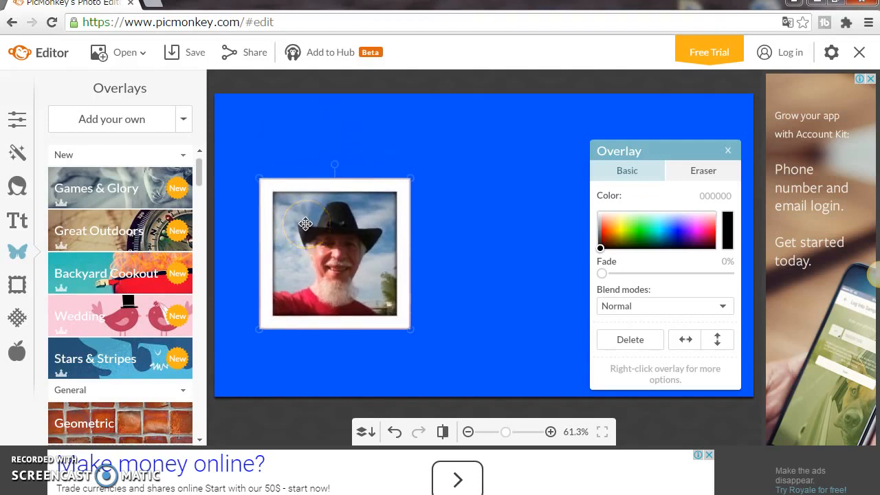
left_click(524, 246)
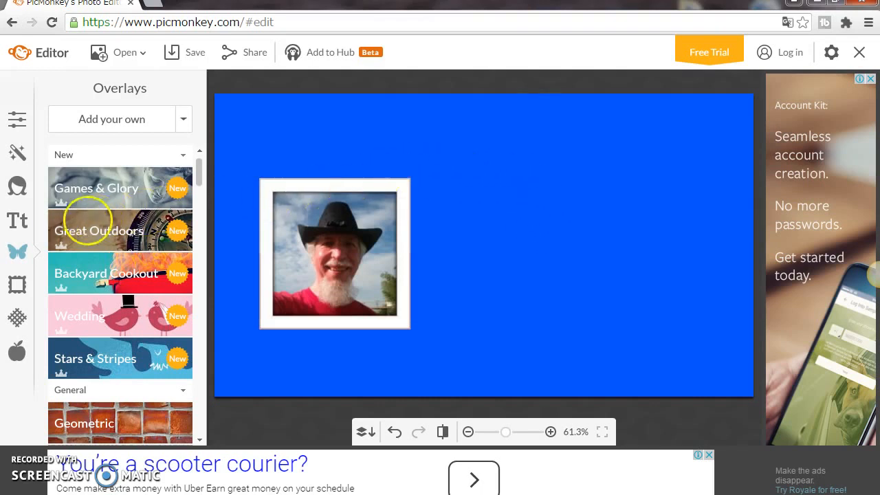
- Add an Arial text box reading "Hi I'M", followed by the presenter's full name and "and I just joined."
left_click(20, 220)
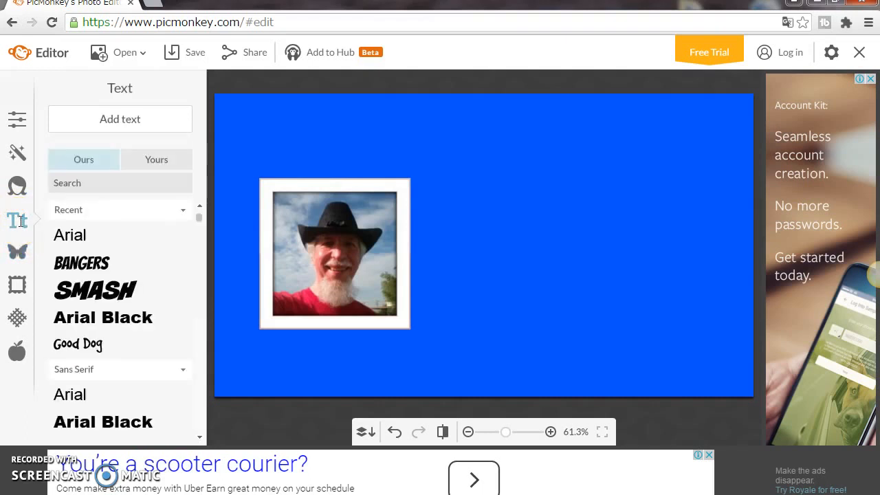
left_click(121, 119)
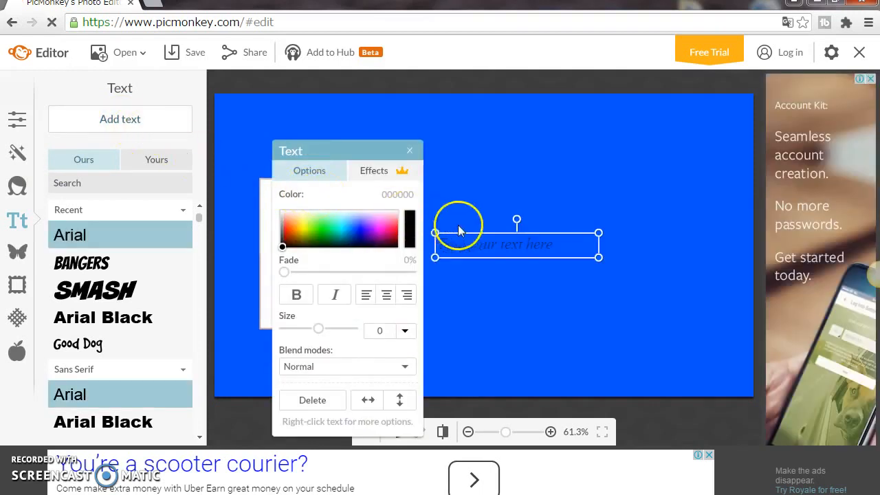
double_click(500, 246)
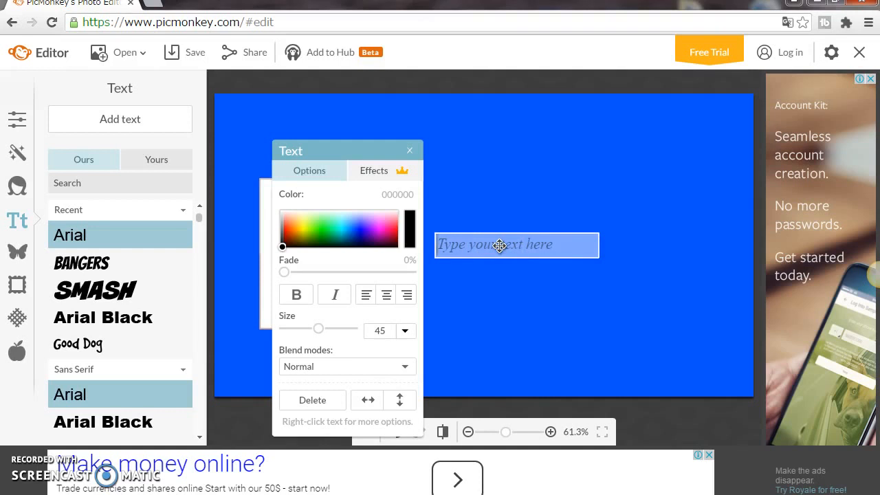
type("Hi")
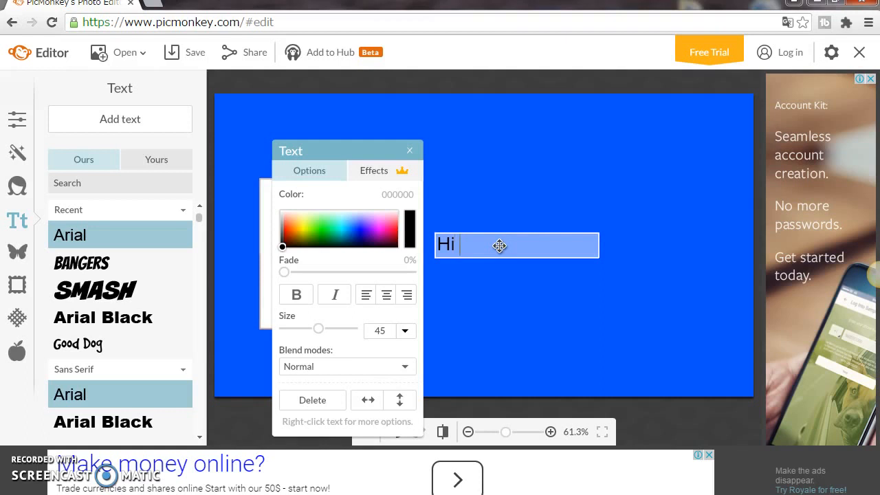
type(" I'M Denni")
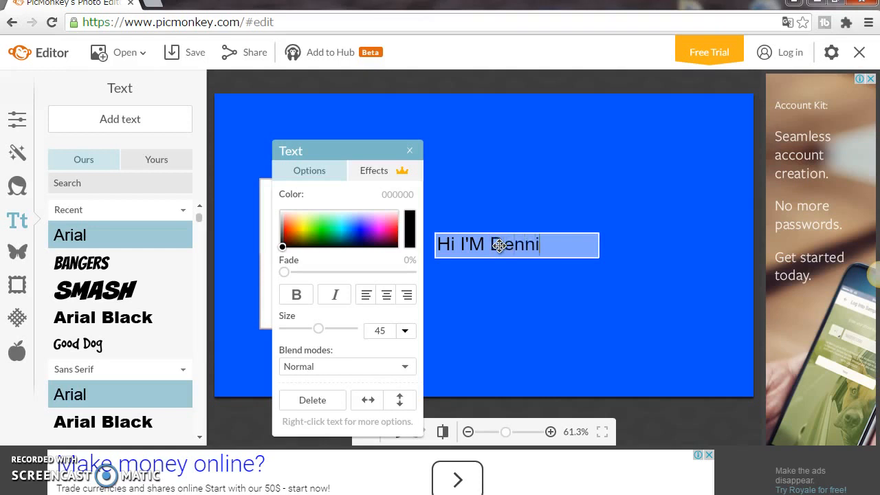
type("s Hawkins")
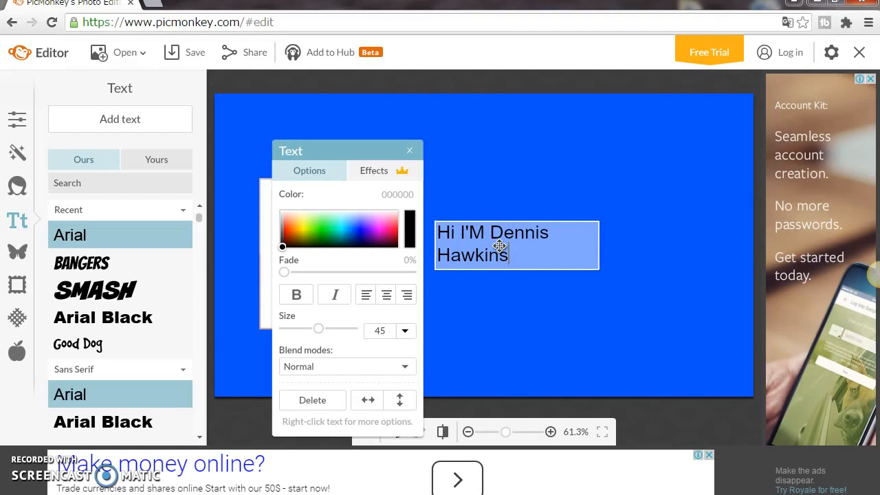
type("and I just joi")
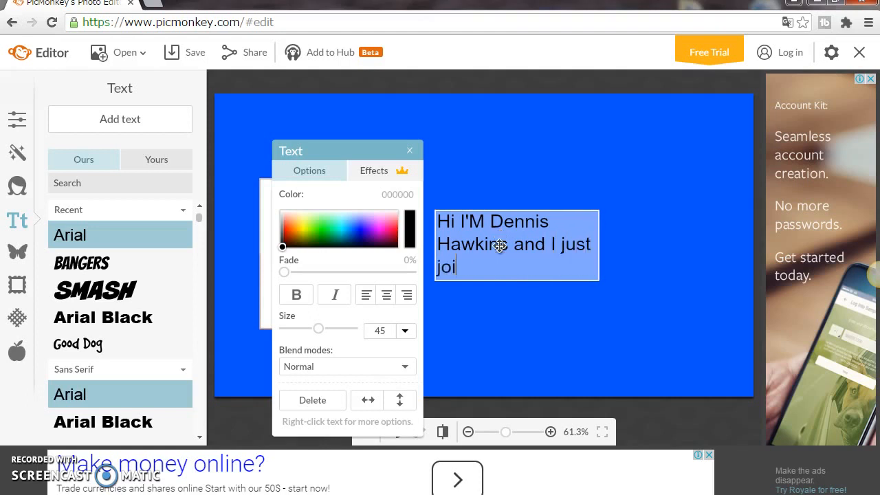
type("ned.")
left_click(520, 333)
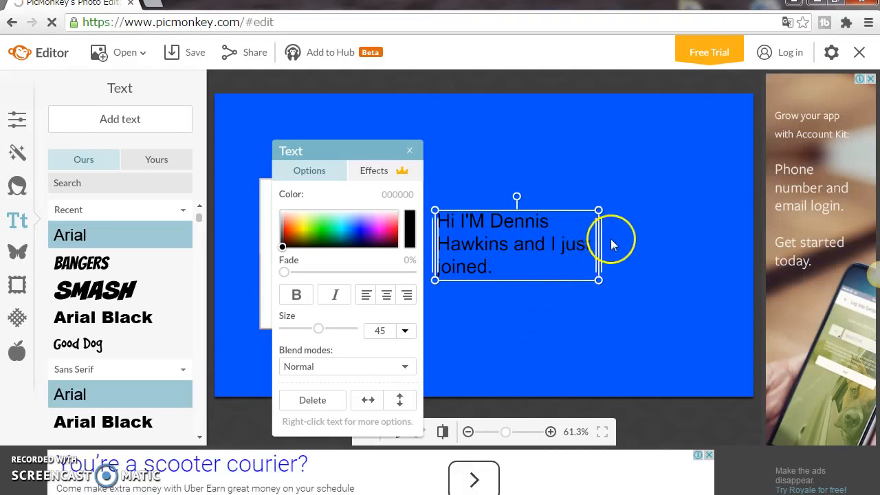
- Enlarge the text box across the canvas's right half with text at about size 49, and centre-align the text
left_click_drag(600, 251, 707, 247)
mouse_move(599, 270)
left_mouse_down()
mouse_move(603, 340)
mouse_move(605, 265)
mouse_move(608, 276)
left_mouse_up()
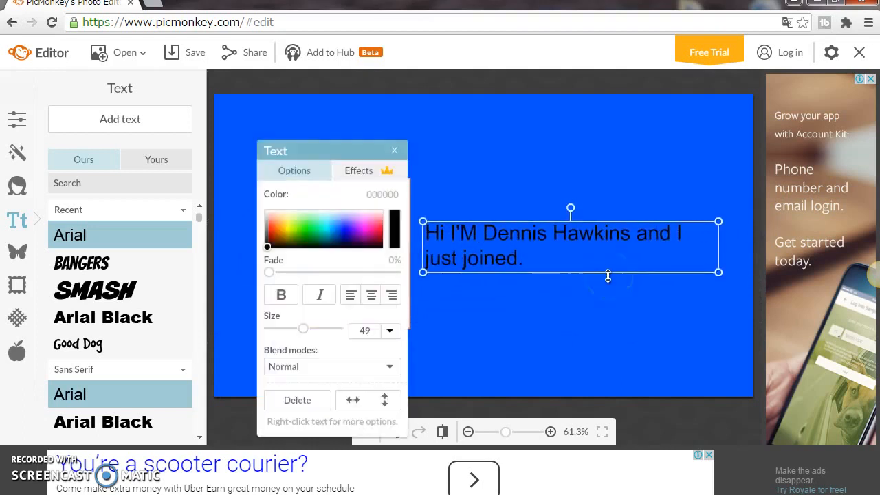
left_click(372, 301)
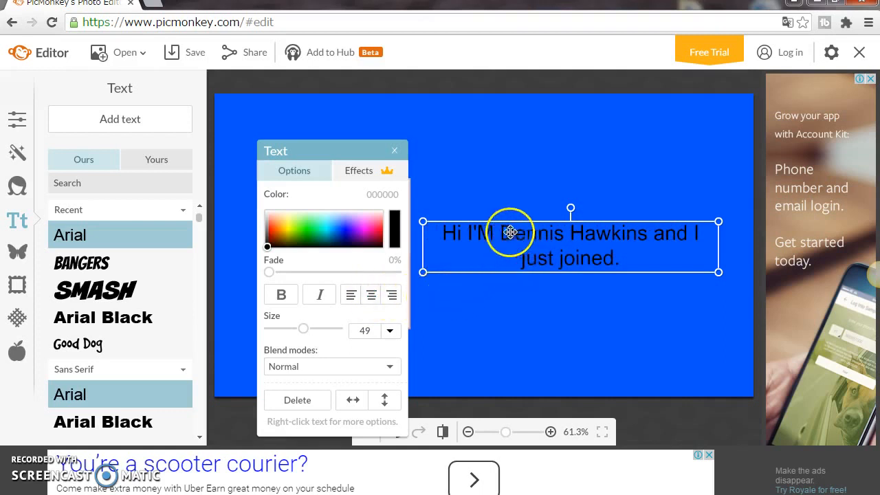
- Insert a line break in the greeting text before "and I just joined."
double_click(640, 262)
left_click(630, 260)
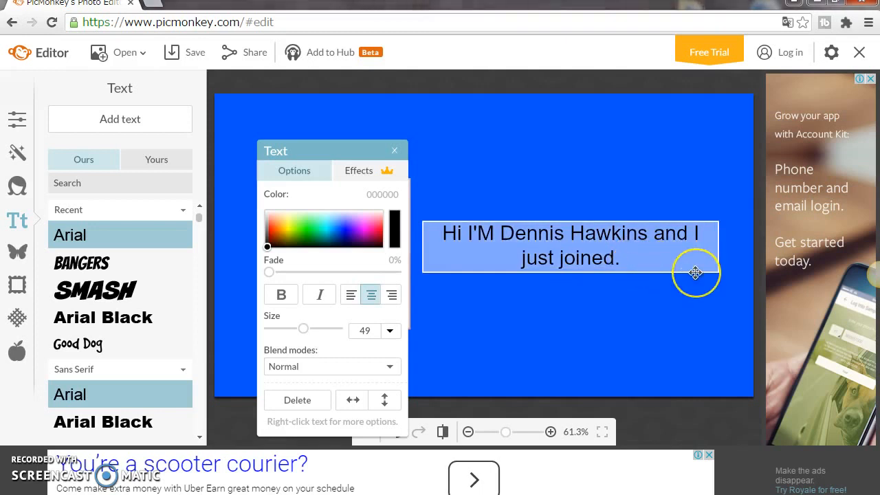
key("Left")
key("Left")
key("Left")
key("Left")
key("Left")
key("Left")
key("Left")
key("Left")
key("Left")
key("Left")
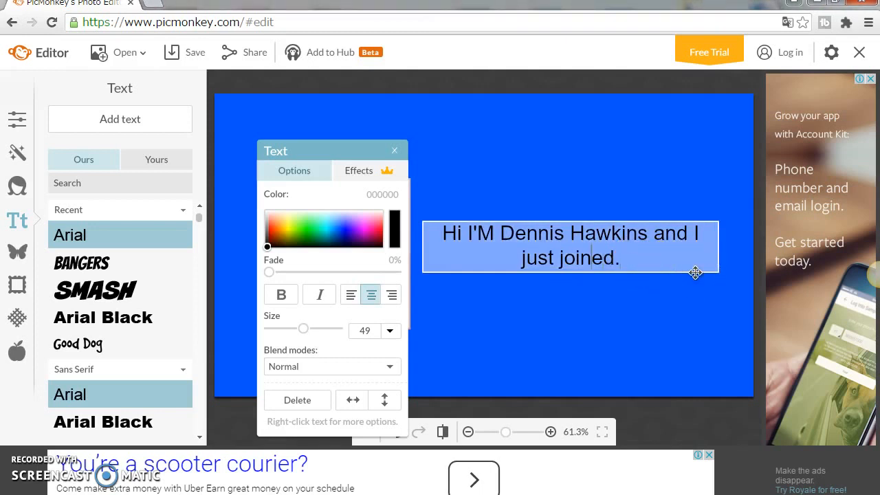
key("Left")
key("Left")
key("Left")
key("Left")
key("Left")
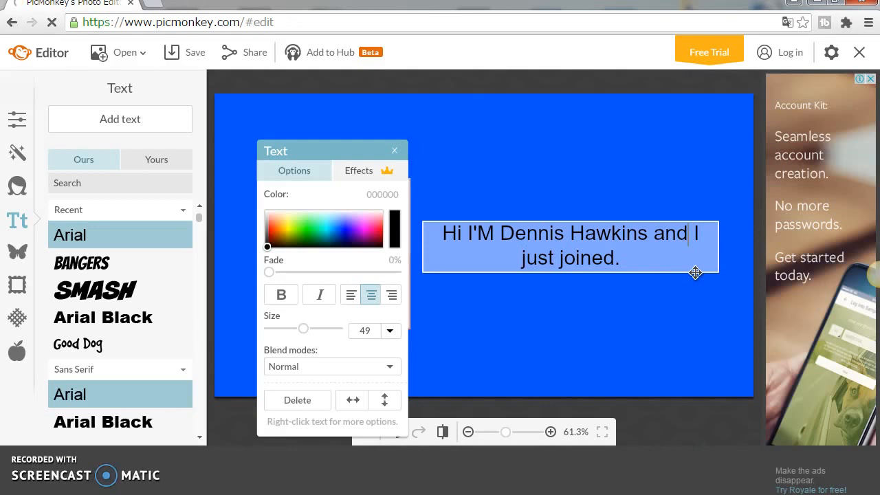
key("Left")
key("Left")
key("Left")
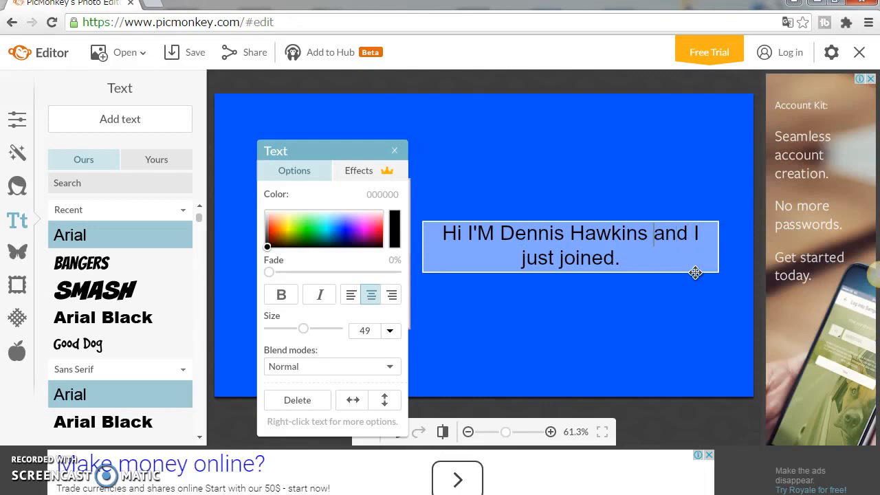
key("Return")
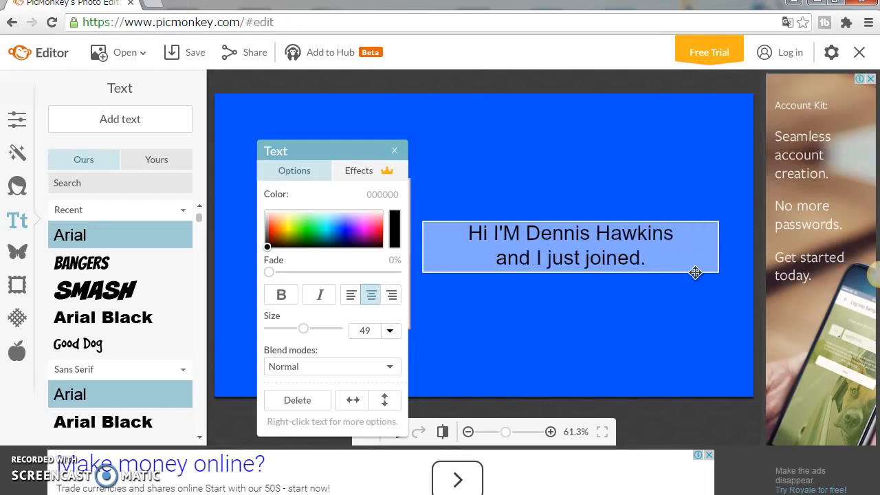
- Correct "I'M" to "I'm" in the greeting text by replacing the capital M with a lowercase m
key("Left")
key("Left")
key("Left")
key("Left")
key("Left")
key("Left")
key("Left")
key("Left")
key("Left")
key("Left")
key("Left")
key("Left")
key("Left")
key("Left")
key("Left")
key("BackSpace")
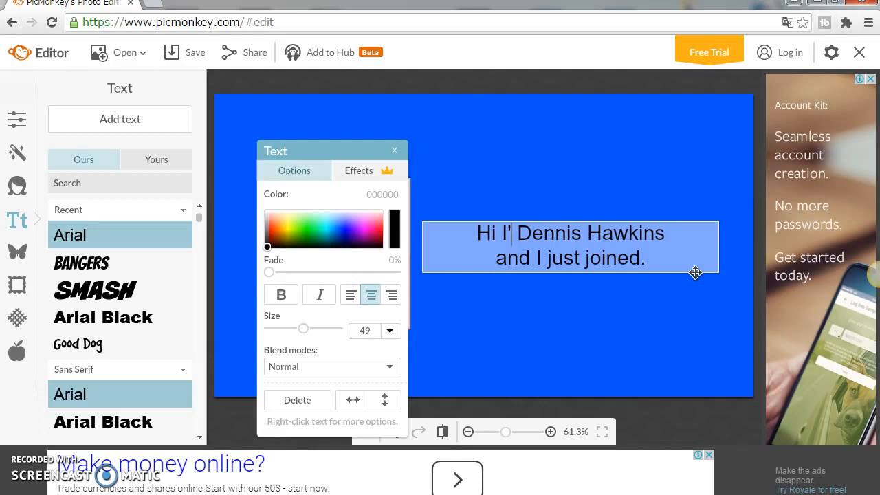
type("m")
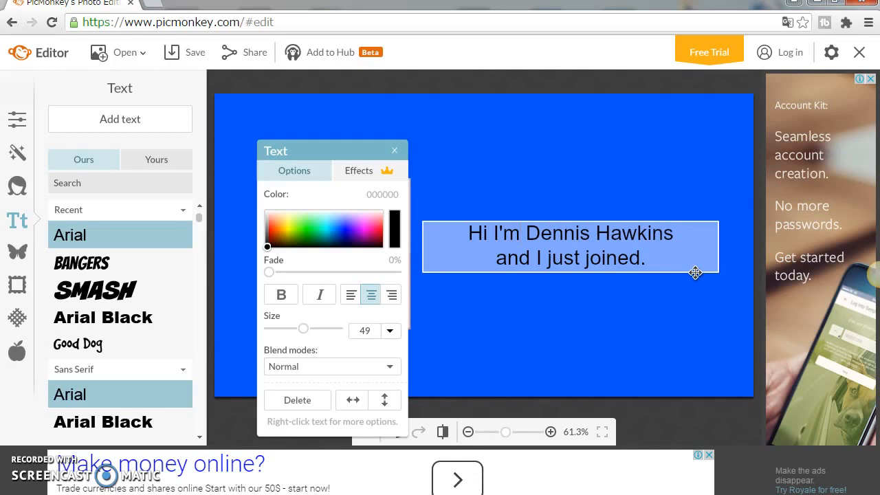
- Put "Hi" on its own line by adding a line break before "I'm", and finish editing the text
key("Left")
key("Left")
key("Left")
key("Left")
key("Right")
key("Return")
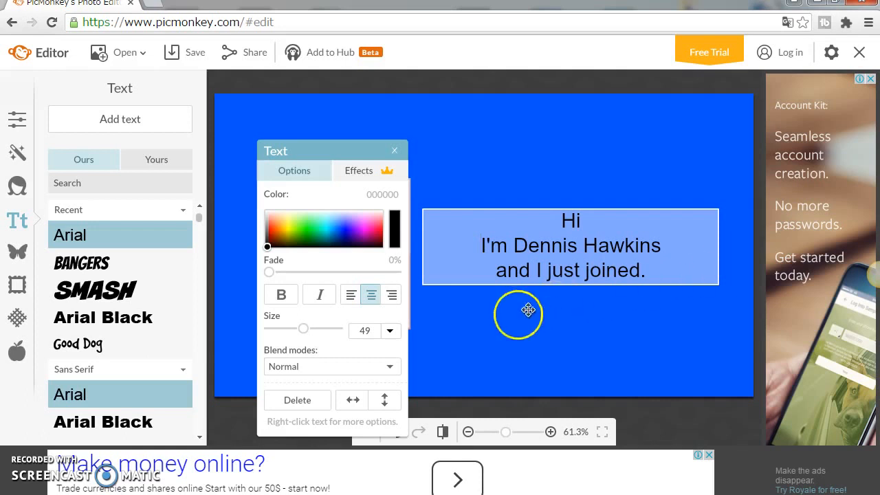
left_click(517, 346)
- Make the entire greeting text bold and italic
double_click(559, 260)
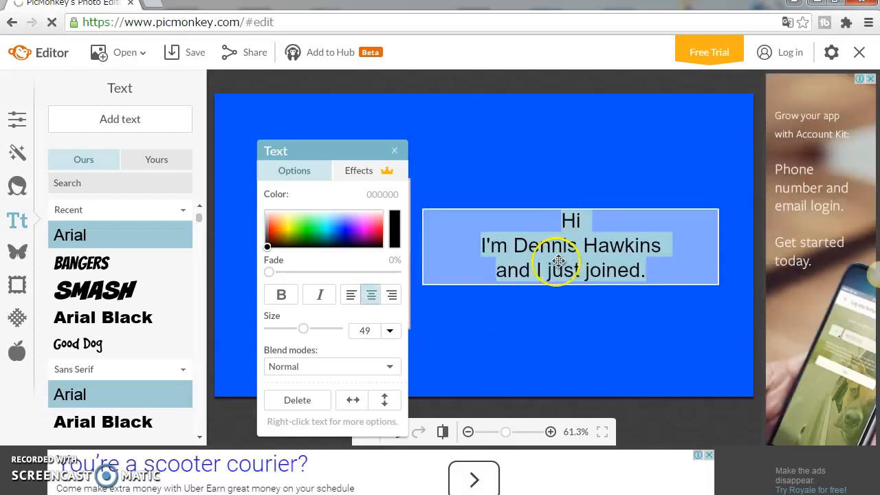
left_click(289, 295)
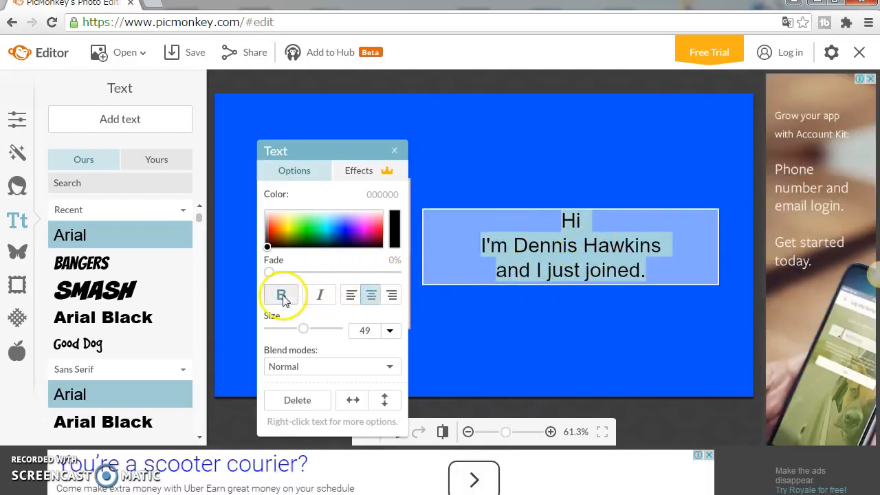
left_click(319, 295)
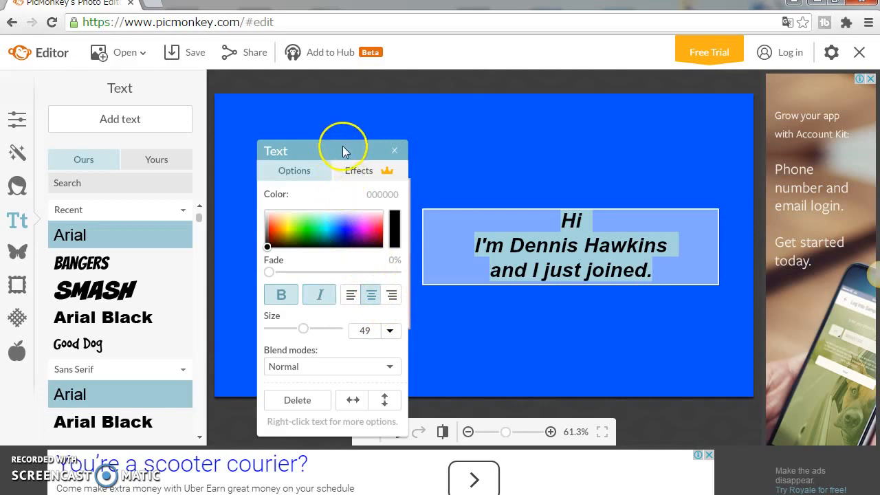
left_click(485, 328)
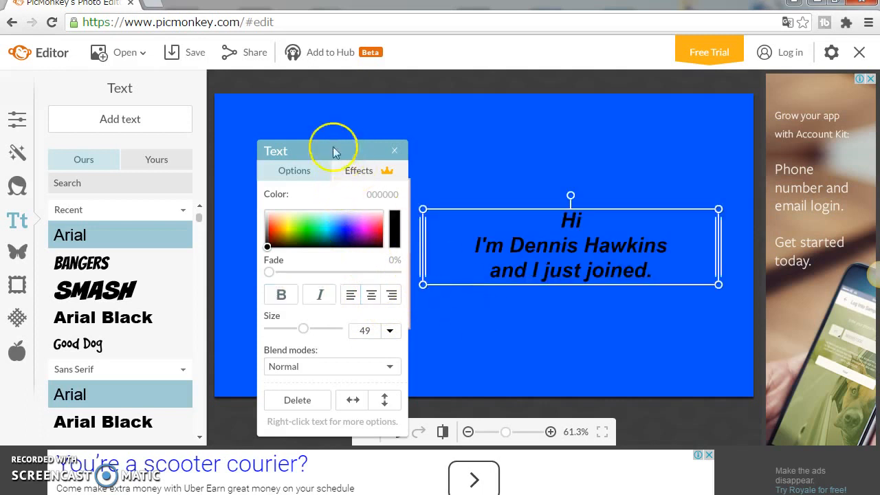
- Recolour the entire greeting text white (ffffff), uncover the photo and deselect the text box
left_click_drag(321, 147, 657, 320)
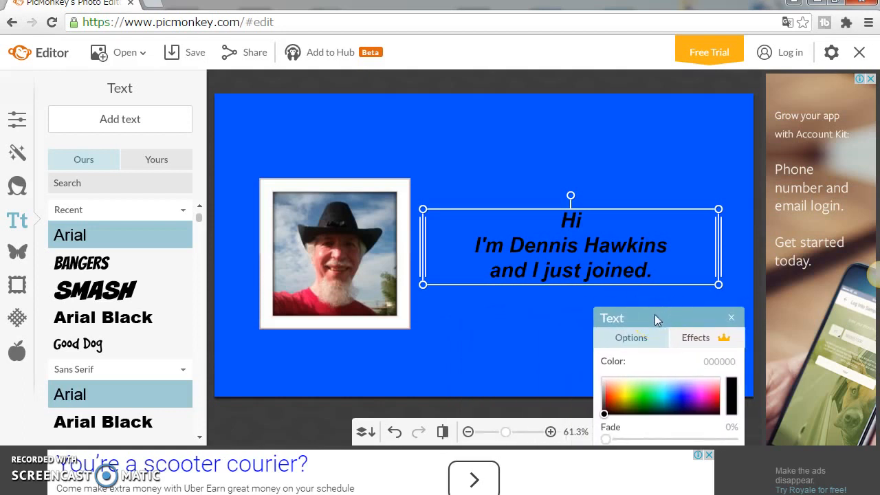
left_click_drag(655, 315, 320, 121)
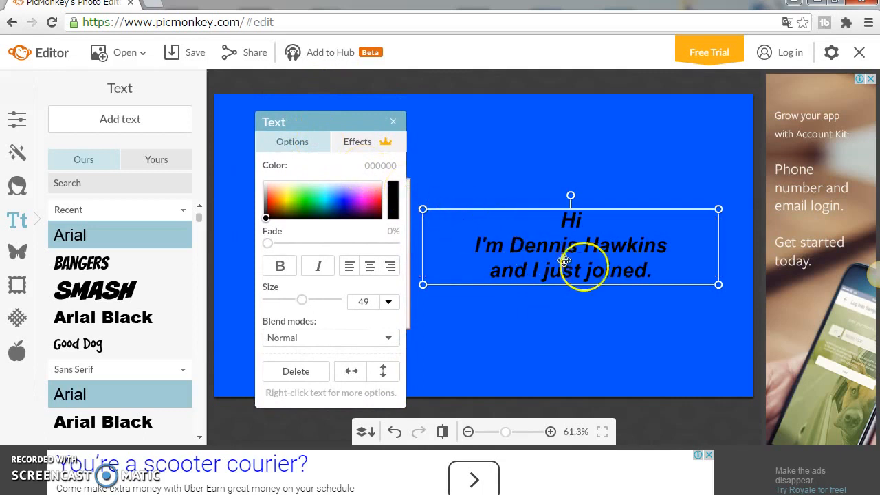
left_click(593, 267)
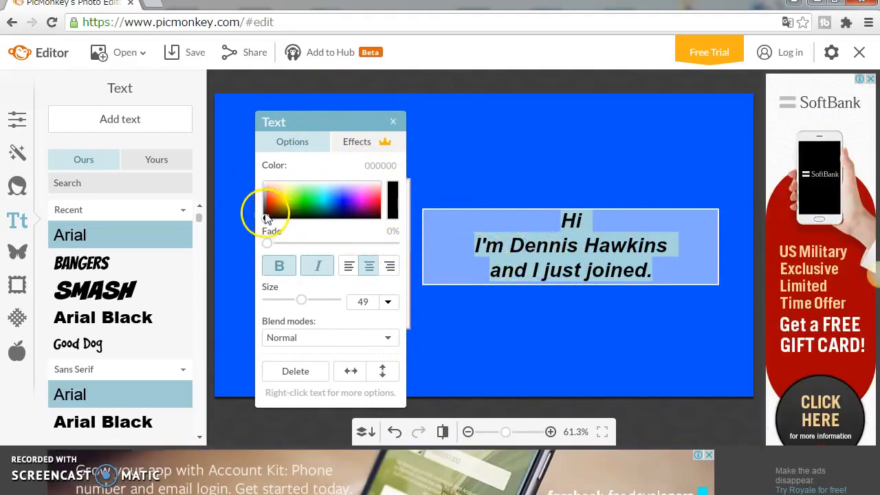
left_click_drag(266, 215, 261, 170)
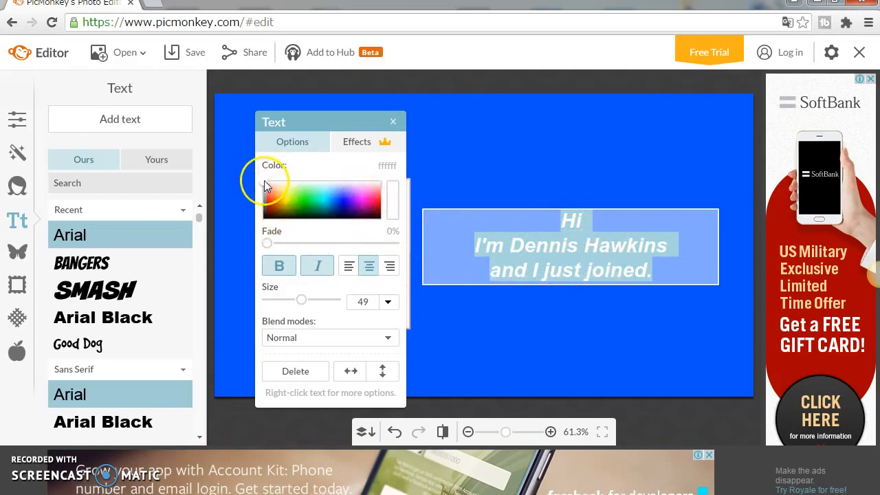
left_click(561, 337)
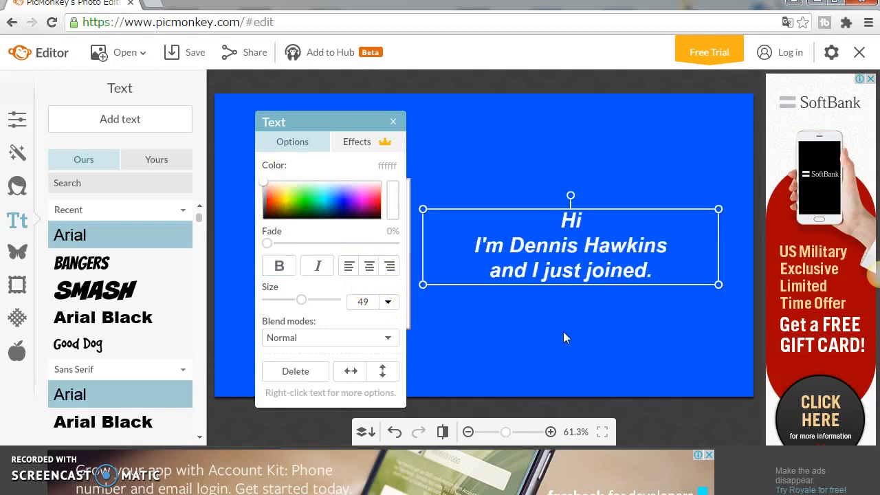
left_click_drag(356, 122, 553, 348)
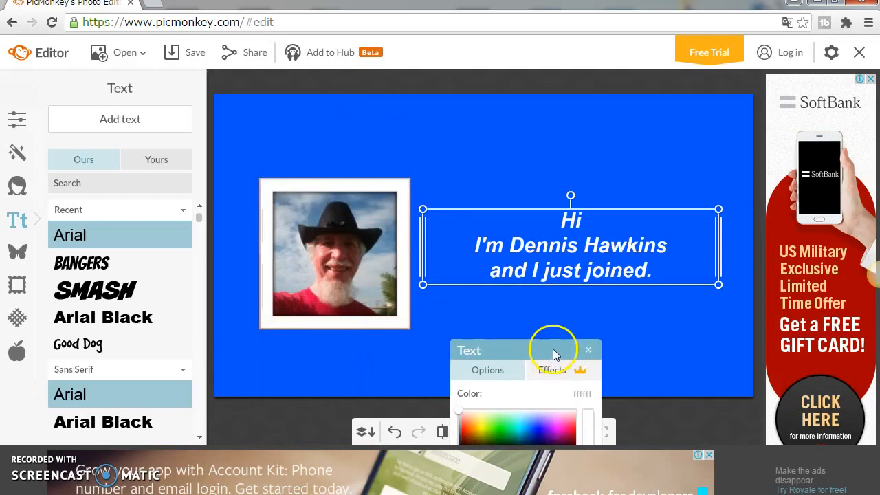
left_click(650, 322)
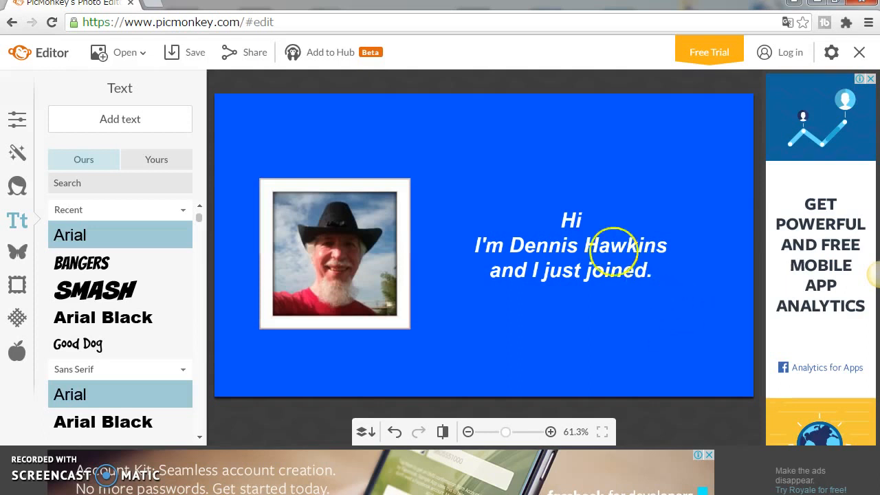
- Open the save settings and name the file "FB Group Self Introduction", replacing the default name
left_click(195, 55)
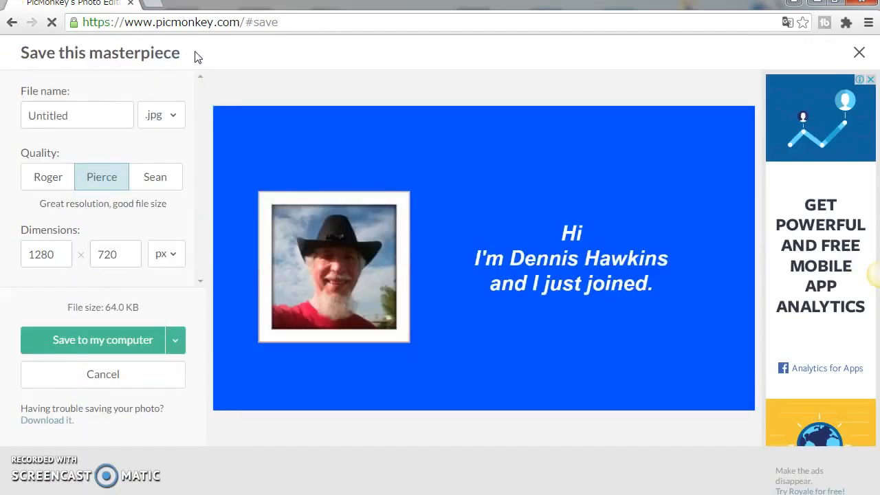
left_click(87, 113)
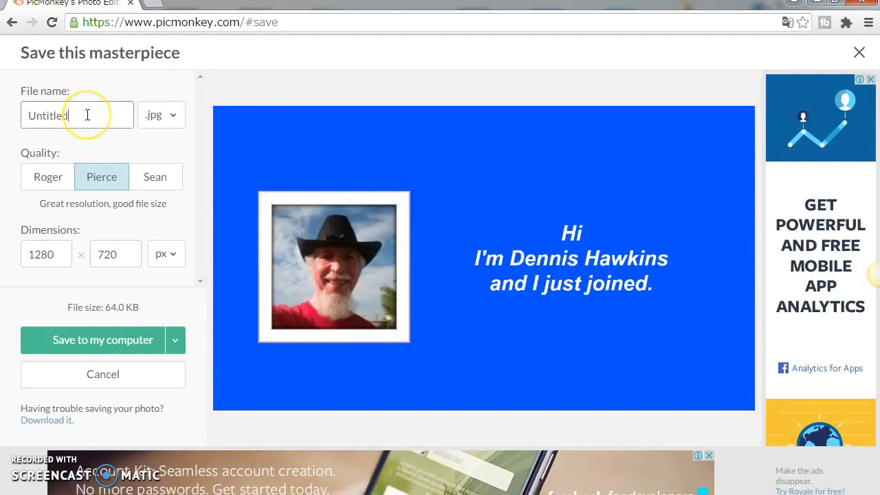
key("BackSpace")
key("BackSpace")
key("BackSpace")
key("BackSpace")
key("BackSpace")
key("BackSpace")
key("BackSpace")
key("BackSpace")
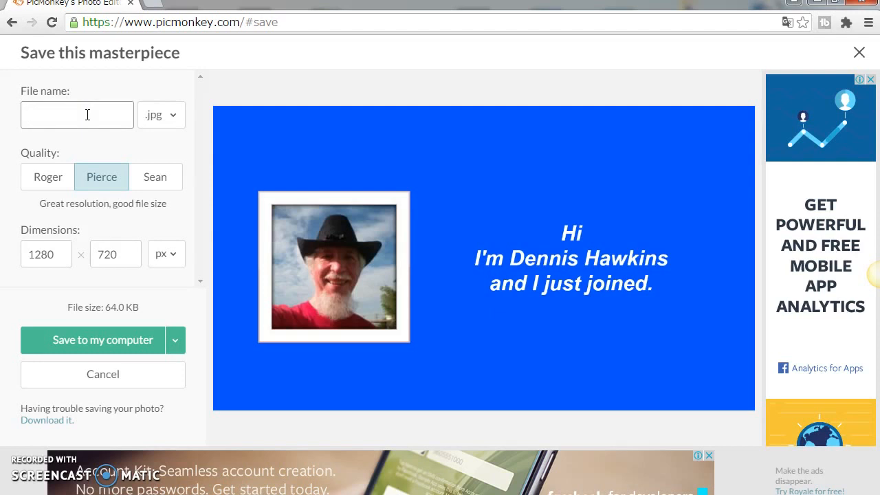
type("FB Grp")
key("BackSpace")
type("oup")
type(" I")
type("n")
key("BackSpace")
key("BackSpace")
type("Sed")
key("BackSpace")
type("lf Introduction")
- Save the graphic to the computer's desktop as FB Group Self Introduction.jpg
left_click(111, 342)
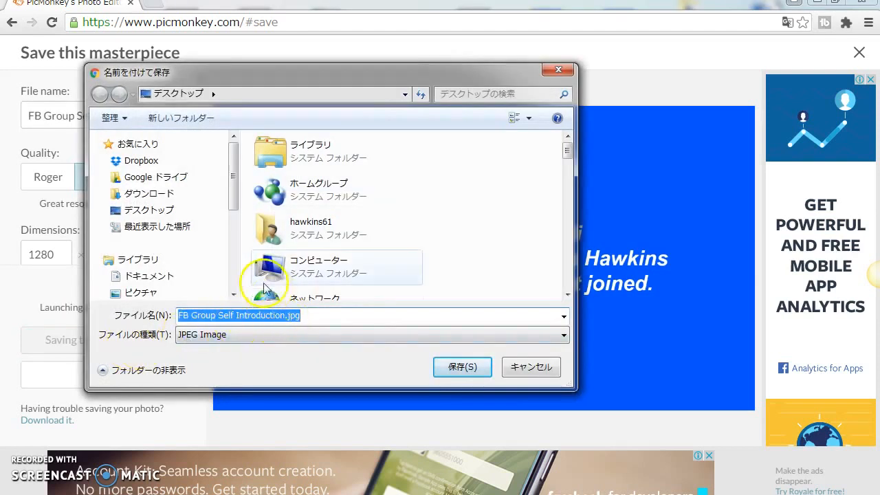
left_click(149, 211)
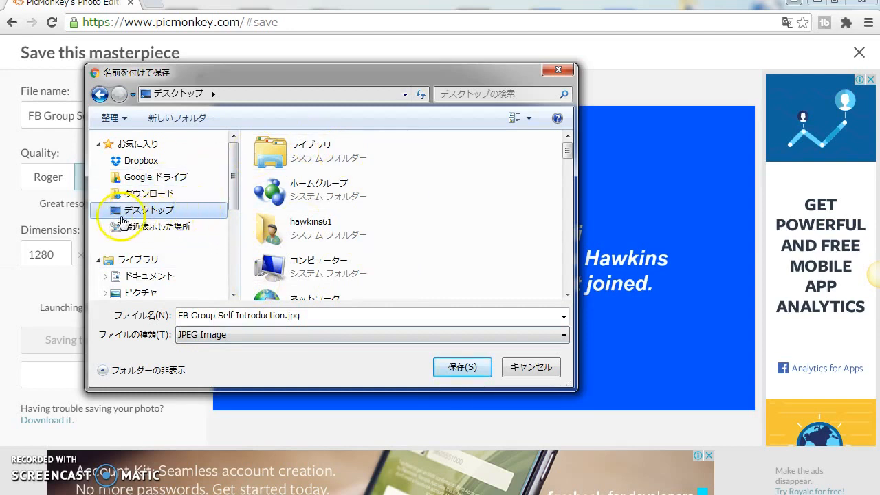
left_click(454, 366)
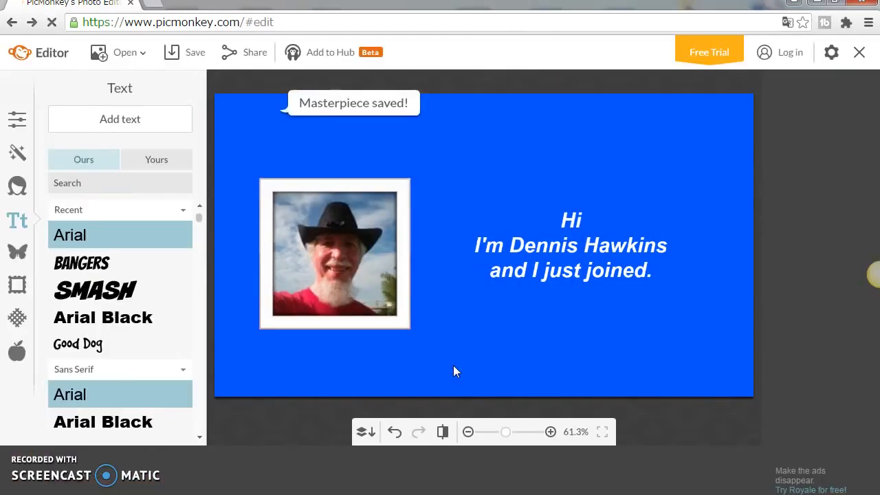